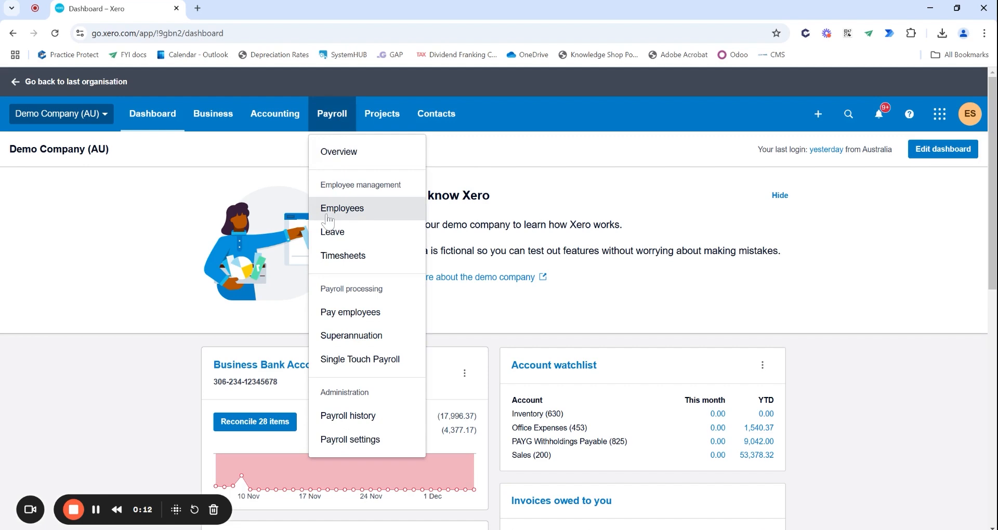
- Open the leave record of the first employee in the payroll employee list
{"action": "left_click", "coordinate": [327, 209]}
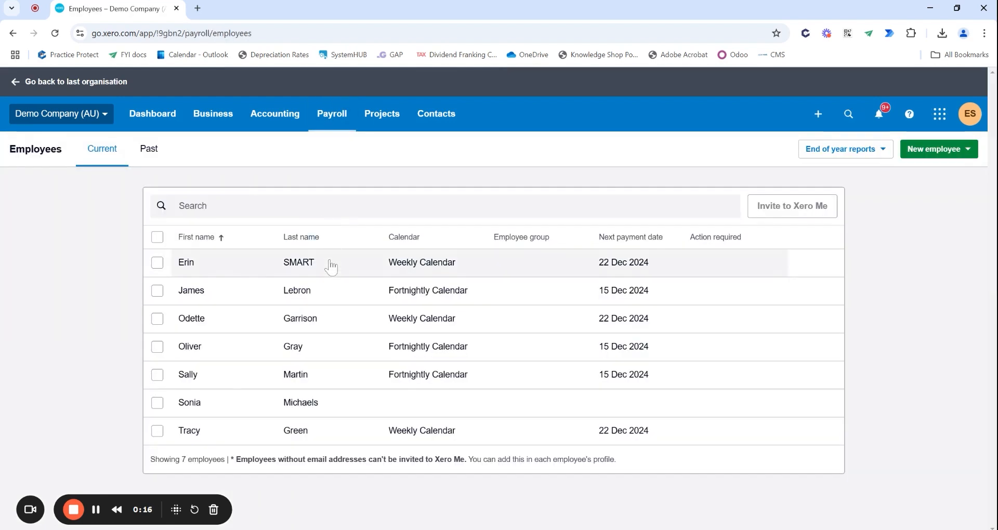
{"action": "left_click", "coordinate": [331, 267]}
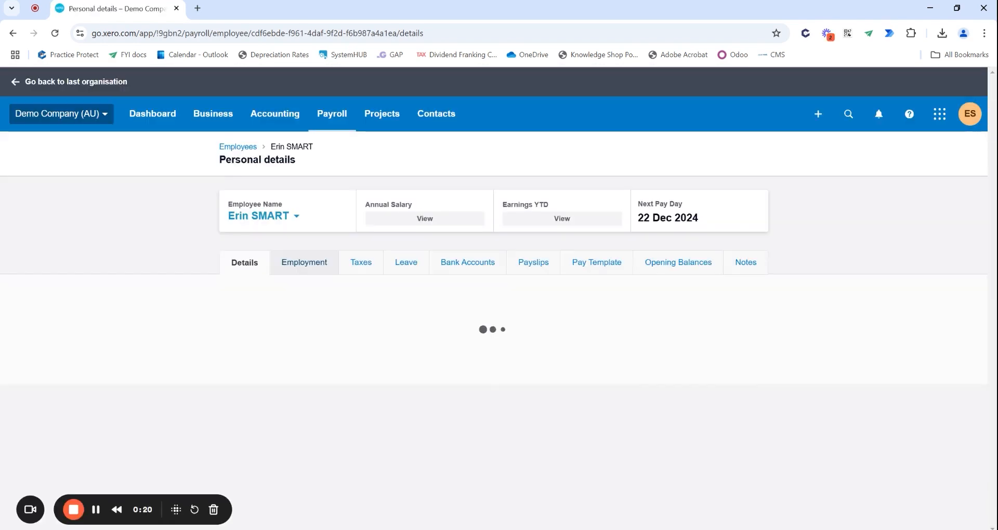
{"action": "left_click", "coordinate": [414, 268]}
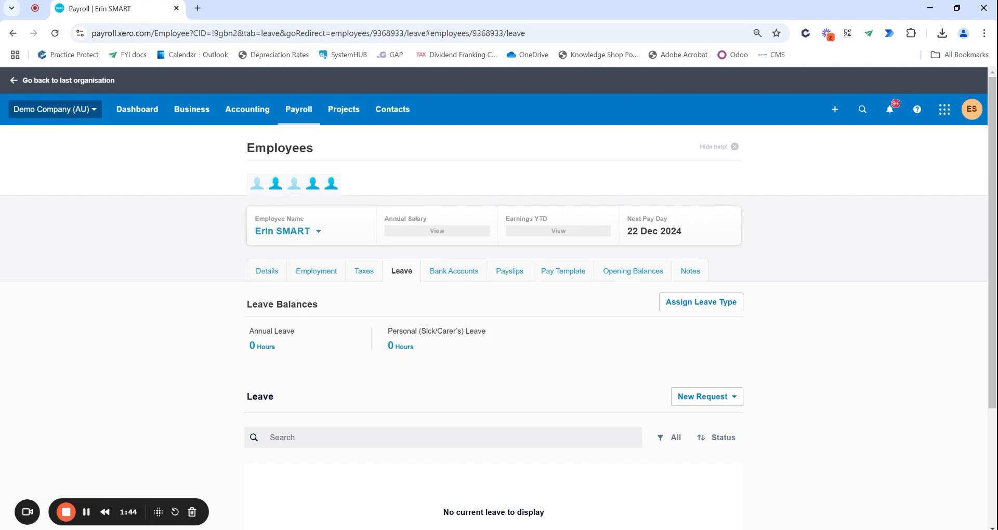
- Open the employee's Annual Leave settings and choose Based on Ordinary Earnings as the leave calculation method
{"action": "left_click", "coordinate": [264, 351]}
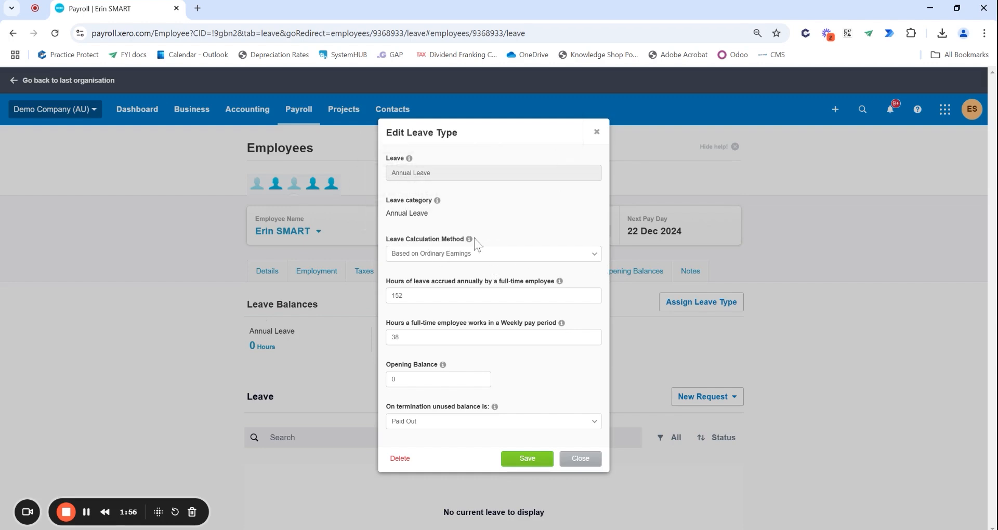
{"action": "left_click", "coordinate": [594, 257]}
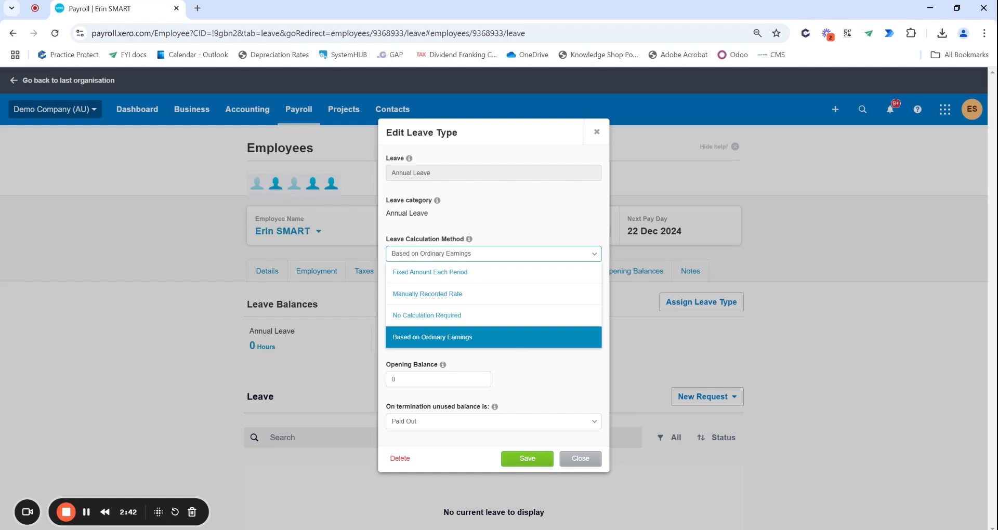
{"action": "left_click", "coordinate": [520, 338]}
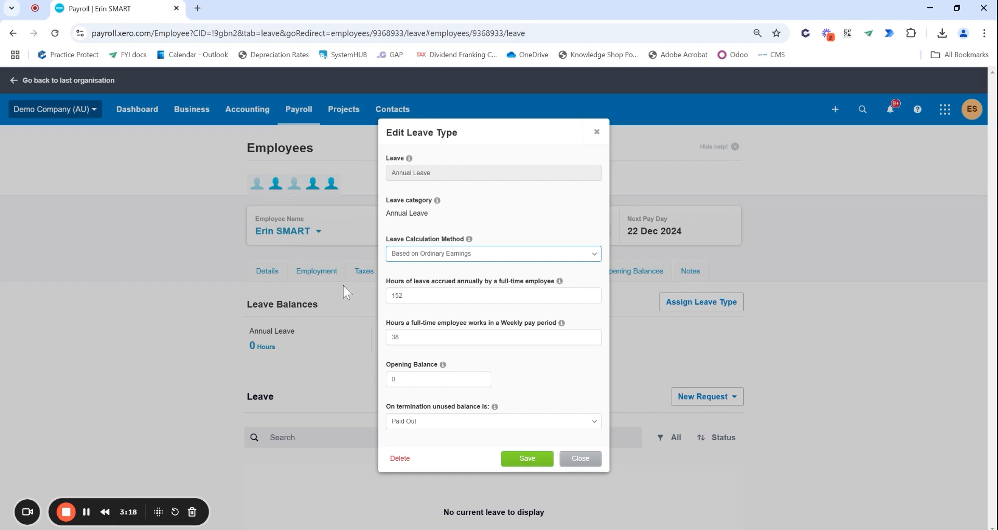
- Set the hours a full-time employee works in a weekly pay period to 10 for Annual Leave
{"action": "left_click", "coordinate": [398, 337]}
{"action": "double_click", "coordinate": [396, 337]}
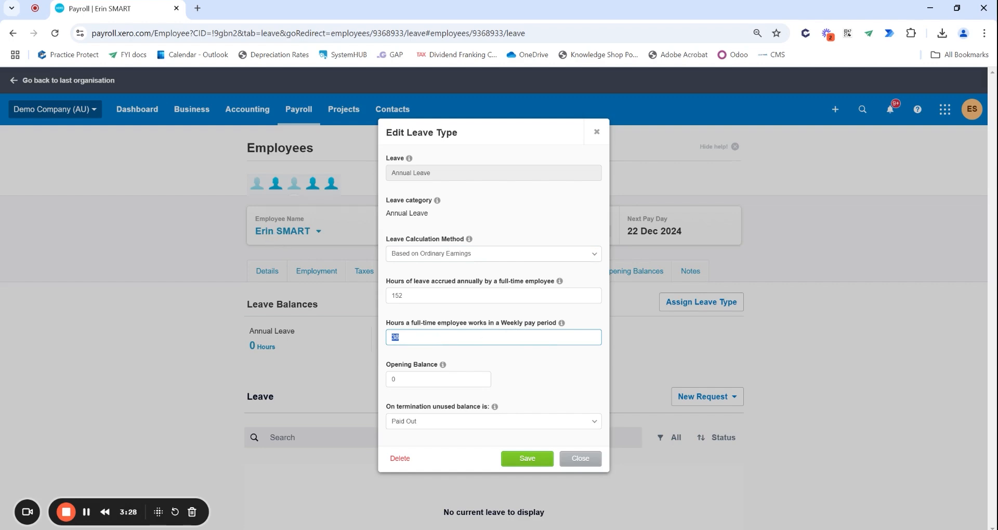
{"action": "type", "text": "10"}
{"action": "left_click_drag", "start_coordinate": [386, 323], "coordinate": [562, 326]}
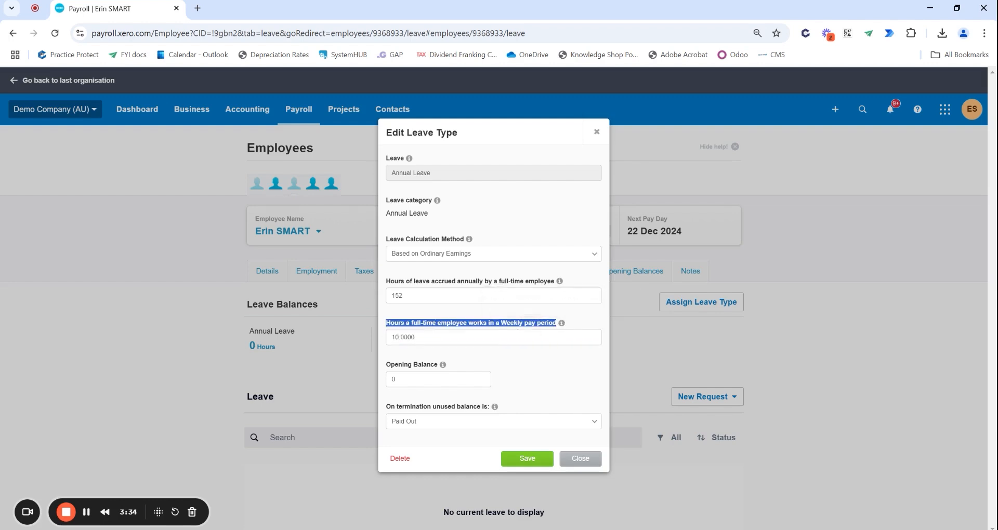
- Restore the full-time weekly hours to 38 and close the Annual Leave settings without saving
{"action": "left_click", "coordinate": [417, 338]}
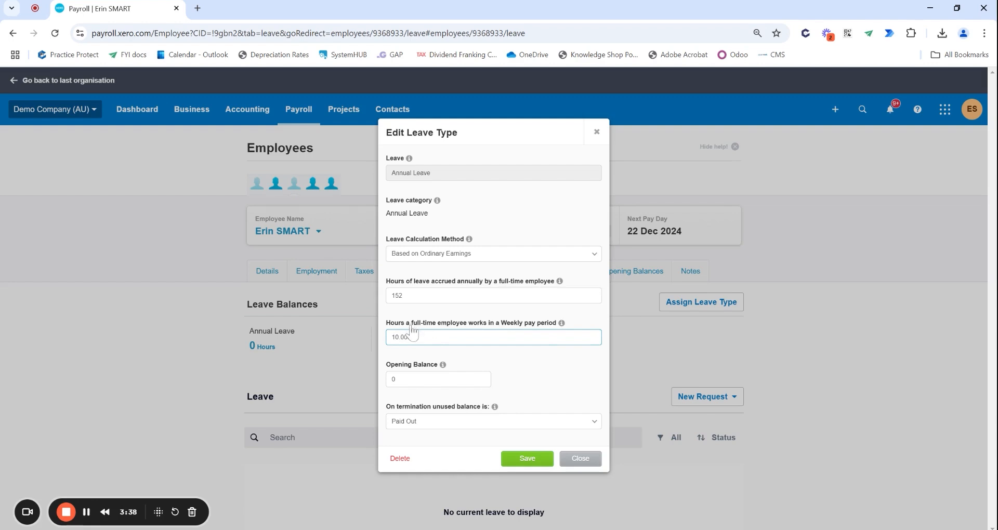
{"action": "key", "text": "shift+Left"}
{"action": "key", "text": "shift+Left"}
{"action": "key", "text": "shift+Left"}
{"action": "key", "text": "shift+Left"}
{"action": "key", "text": "shift+Left"}
{"action": "key", "text": "shift+Left"}
{"action": "key", "text": "shift+Left"}
{"action": "type", "text": "38"}
{"action": "key", "text": "shift+Left"}
{"action": "key", "text": "shift+Left"}
{"action": "left_click", "coordinate": [597, 132]}
- Open the Annual Leave pay item from the leave pay items in the payroll settings
{"action": "left_click", "coordinate": [298, 110]}
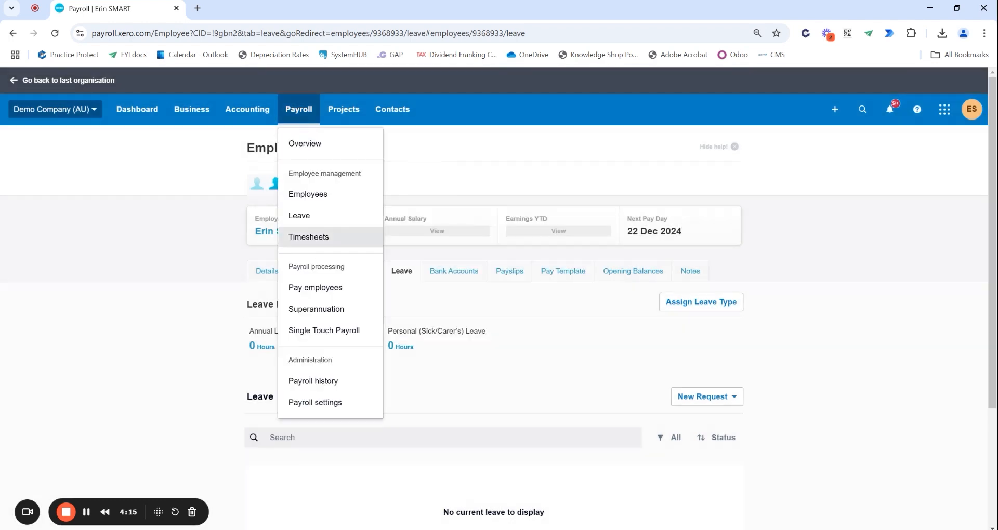
{"action": "left_click", "coordinate": [325, 403]}
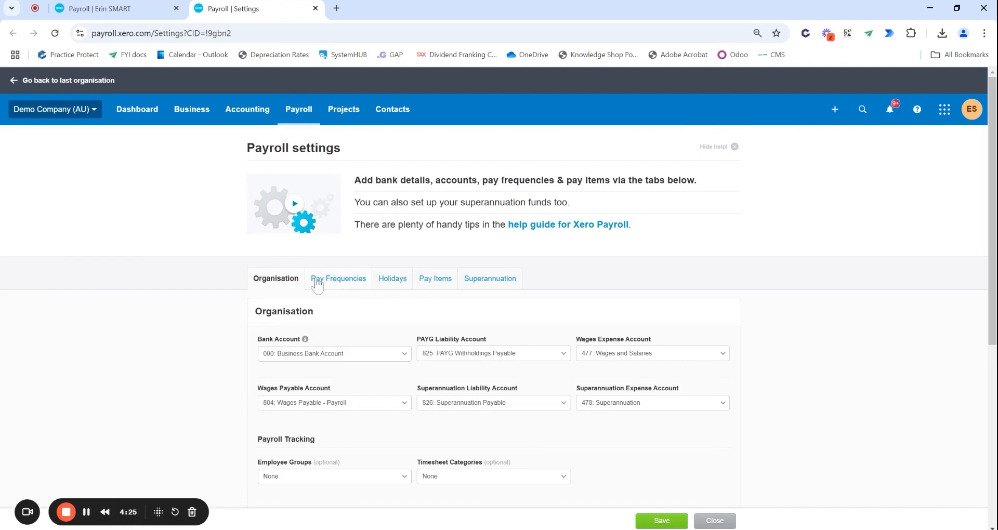
{"action": "left_click", "coordinate": [442, 281]}
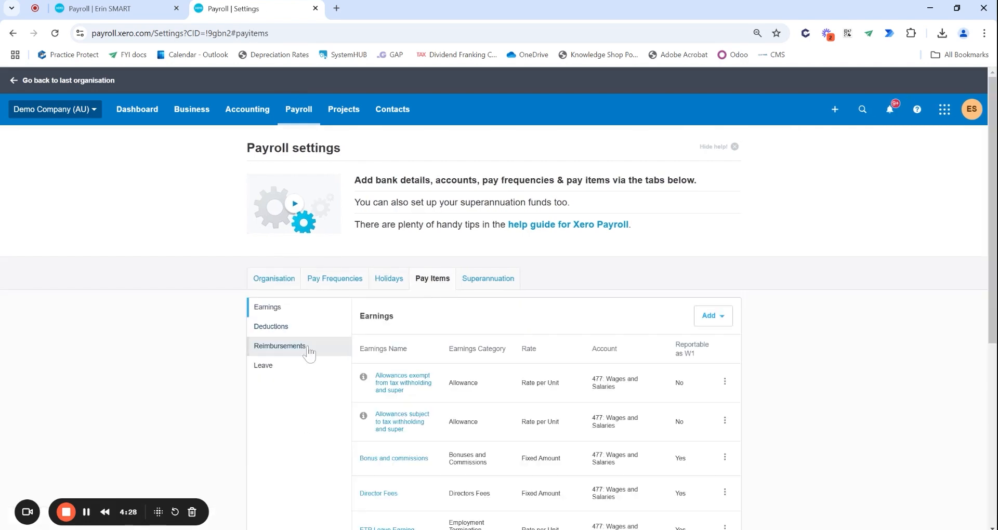
{"action": "left_click", "coordinate": [261, 369]}
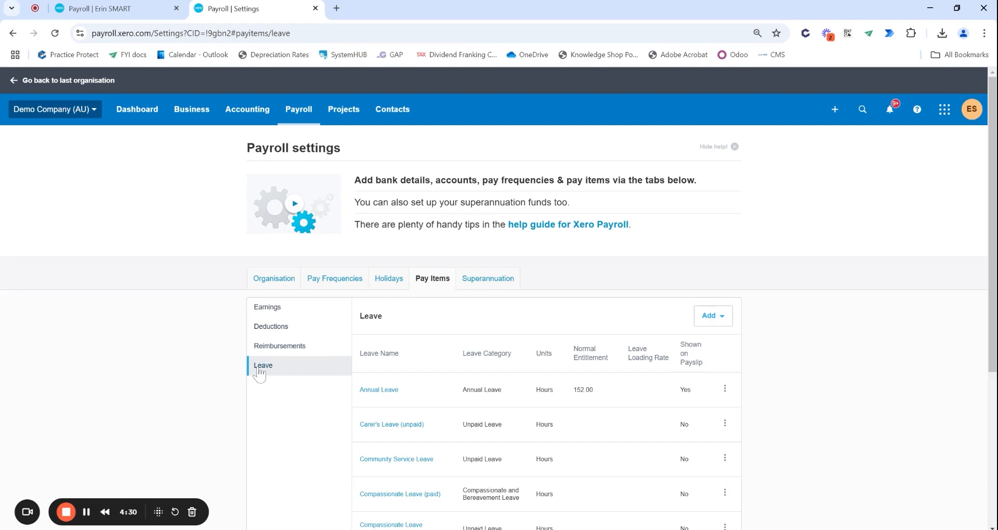
{"action": "left_click", "coordinate": [383, 390]}
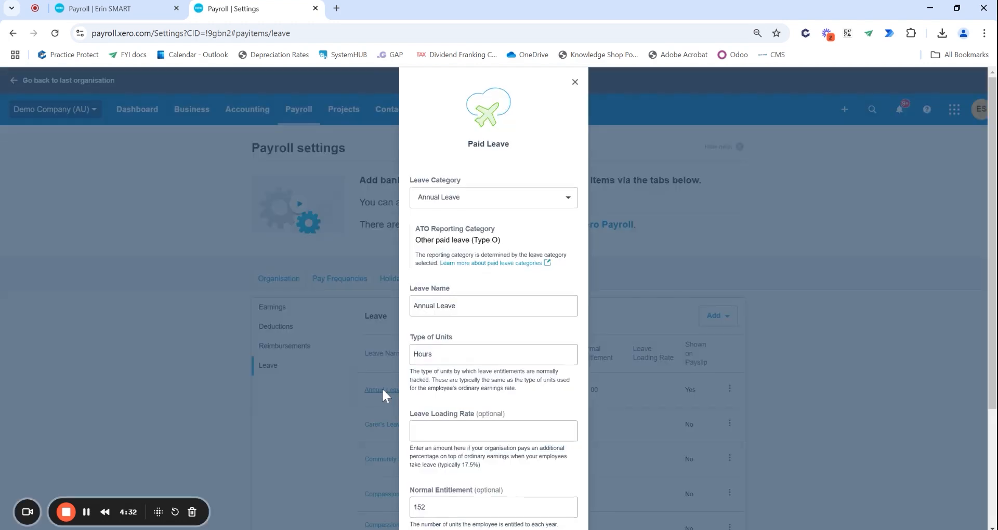
{"action": "scroll", "coordinate": [383, 391], "scroll_direction": "down", "scroll_amount": 3}
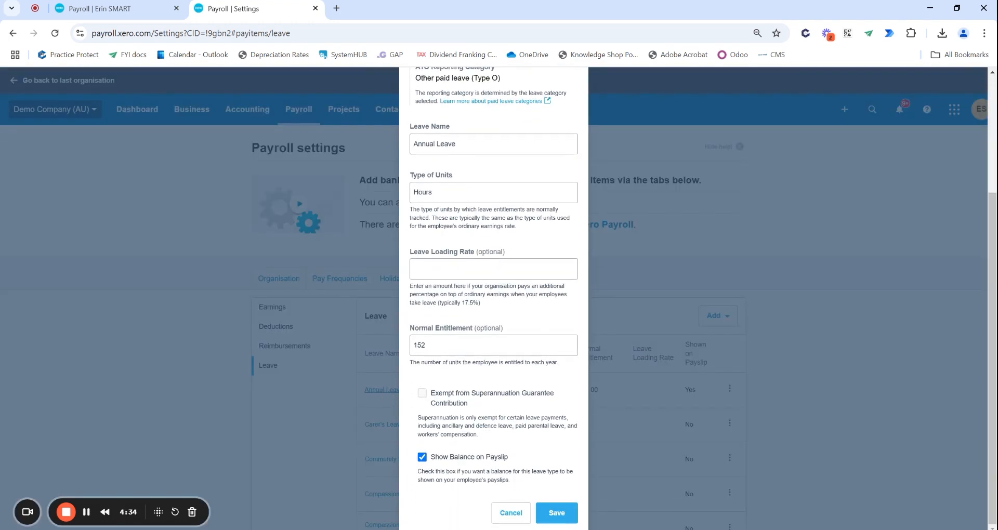
- Try a normal entitlement of 150 hours for the Annual Leave pay item and discard the edit
{"action": "left_click_drag", "start_coordinate": [437, 345], "coordinate": [358, 344]}
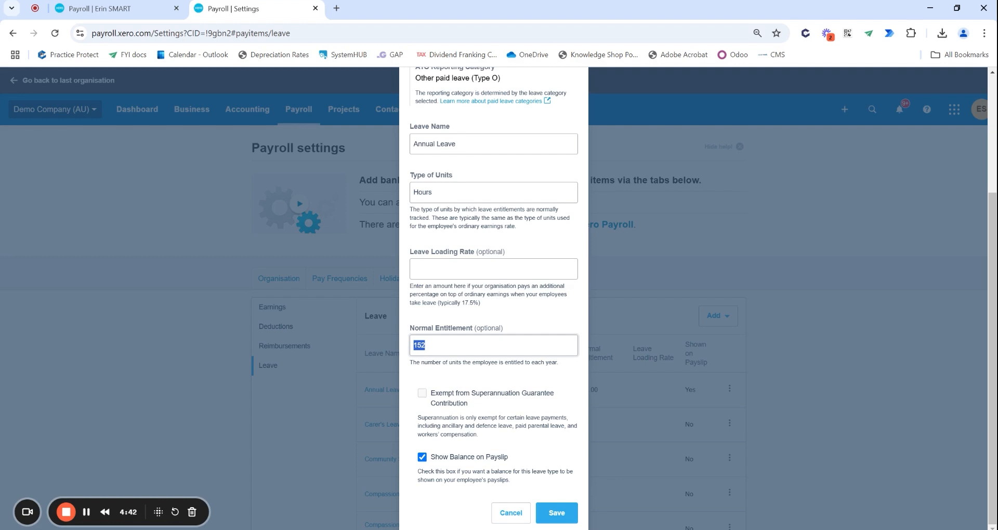
{"action": "left_click", "coordinate": [427, 345]}
{"action": "key", "text": "ctrl+a"}
{"action": "type", "text": "150"}
{"action": "key", "text": "ctrl+a"}
{"action": "left_click", "coordinate": [508, 518]}
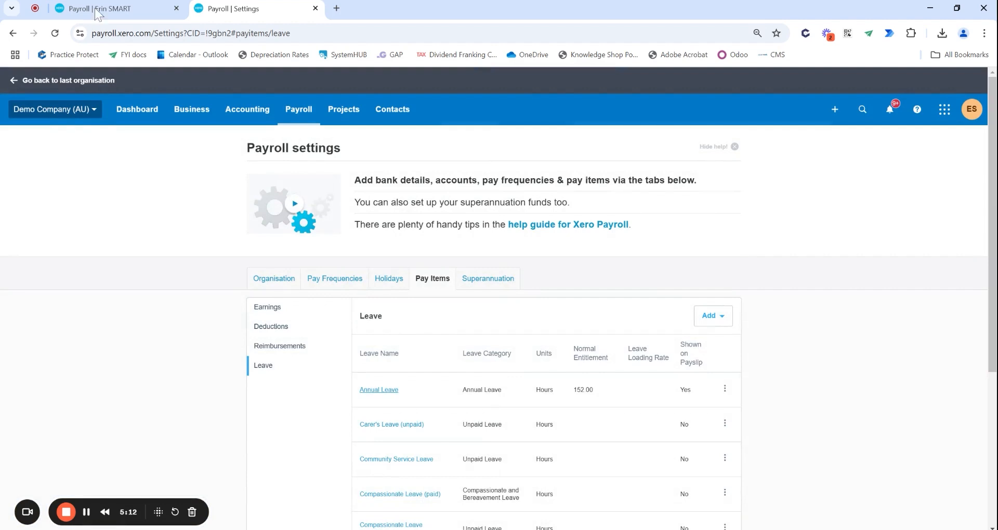
- Return to the employee's leave record and reopen the Annual Leave settings at the full-time weekly hours
{"action": "left_click", "coordinate": [96, 9]}
{"action": "left_click", "coordinate": [486, 319]}
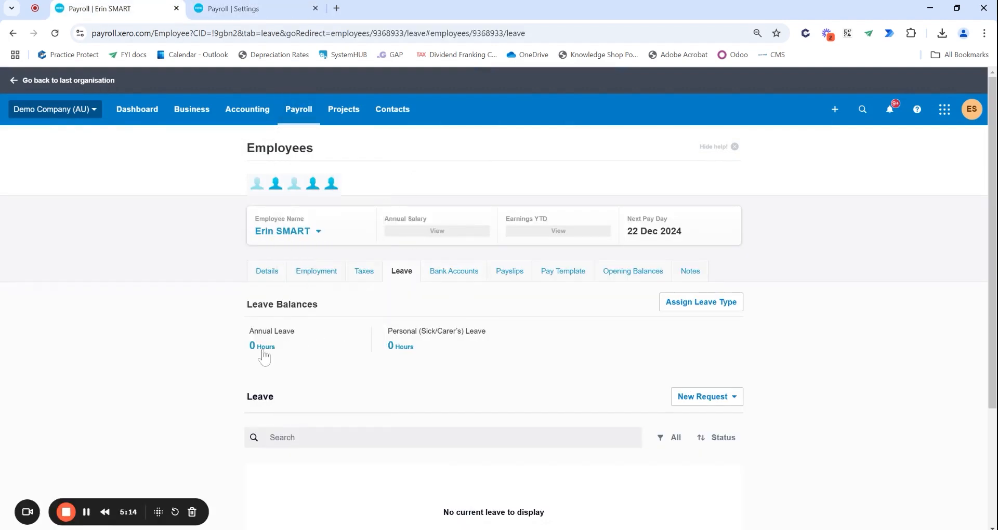
{"action": "left_click", "coordinate": [263, 348]}
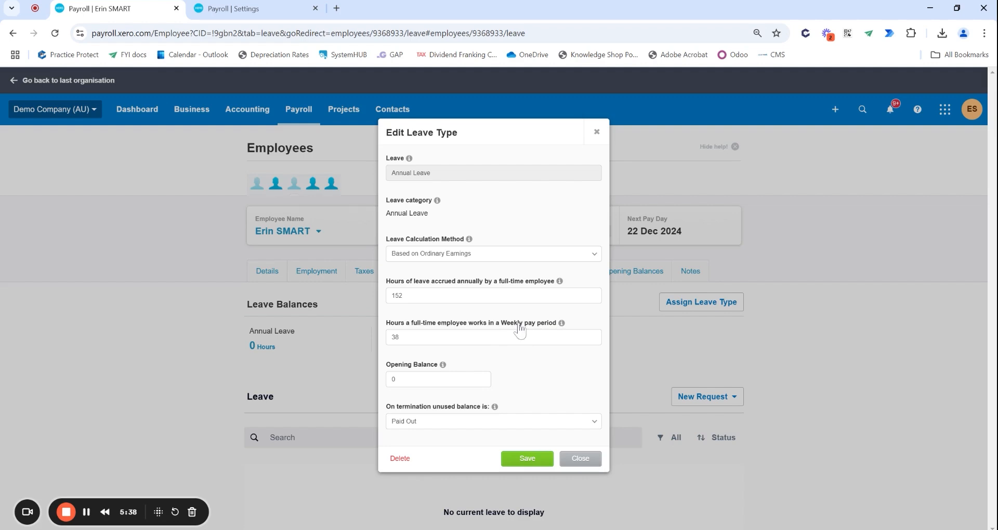
{"action": "left_click", "coordinate": [512, 343]}
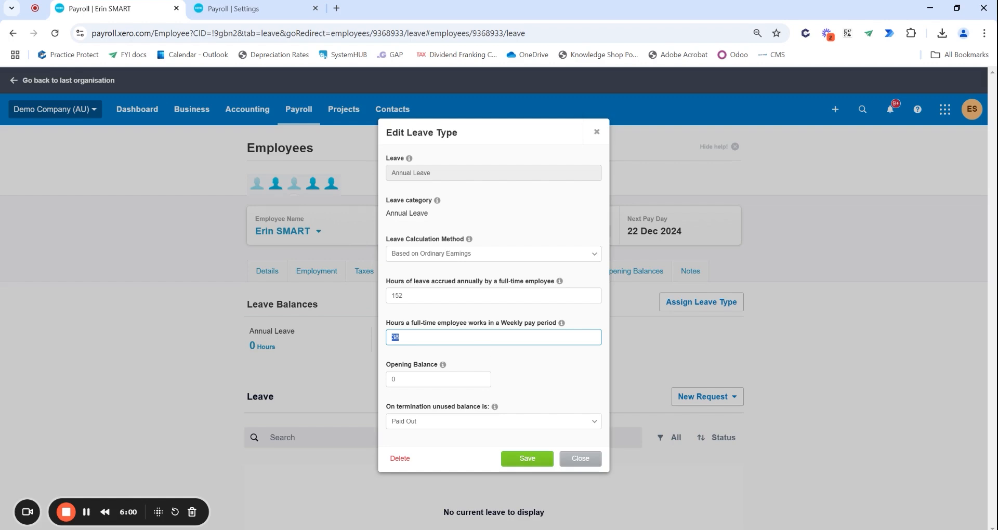
- Set the annual hours of leave accrued by a full-time employee to 190 for Annual Leave
{"action": "left_click", "coordinate": [436, 295]}
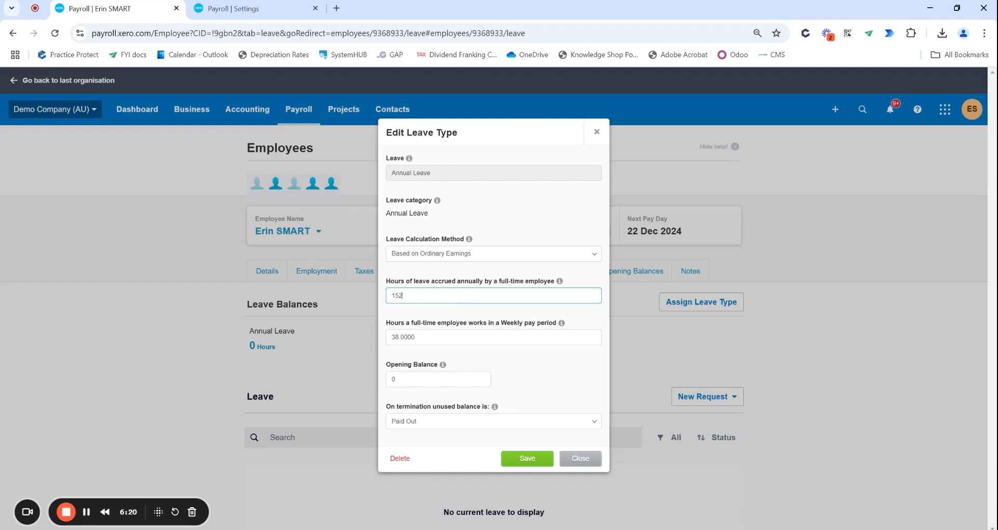
{"action": "key", "text": "ctrl+a"}
{"action": "type", "text": "190"}
- Check the normal entitlement of the Annual Leave pay item in the payroll settings and return to the employee
{"action": "left_click", "coordinate": [248, 6]}
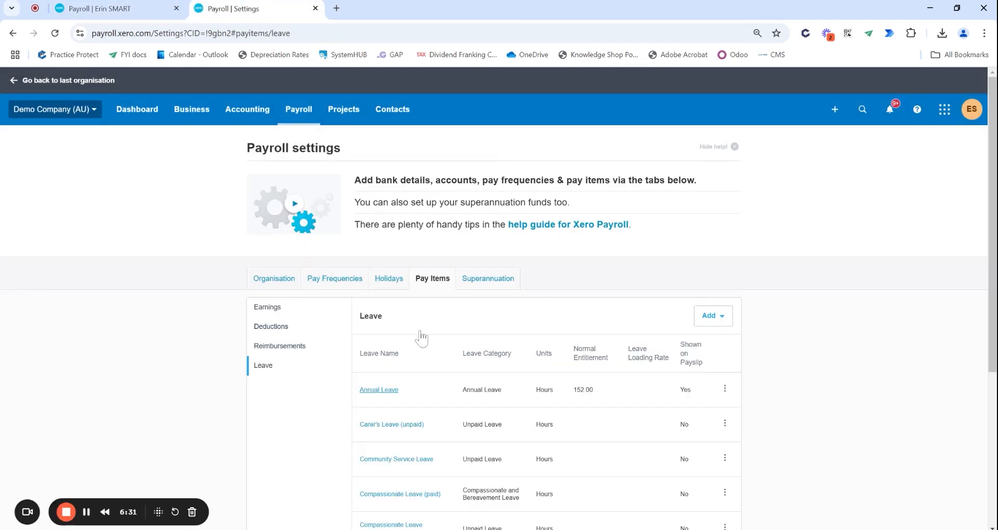
{"action": "left_click", "coordinate": [386, 397]}
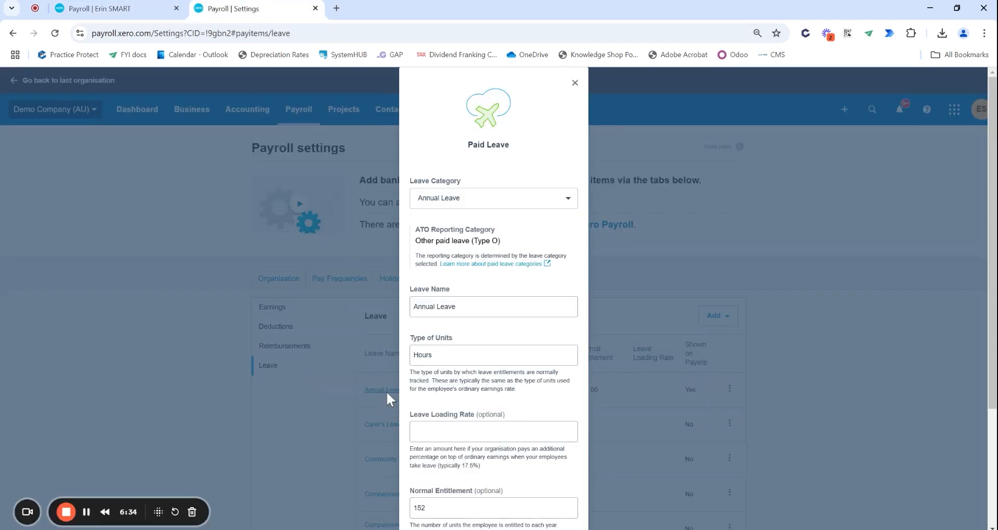
{"action": "left_click", "coordinate": [88, 7]}
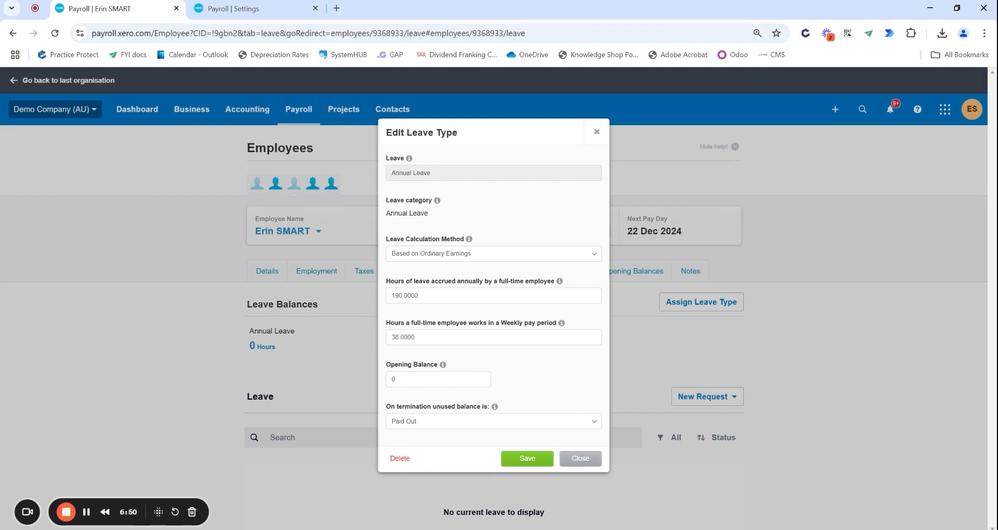
- Set the hours accrued annually for Annual Leave to 152 and save the leave type
{"action": "double_click", "coordinate": [405, 296]}
{"action": "type", "text": "52"}
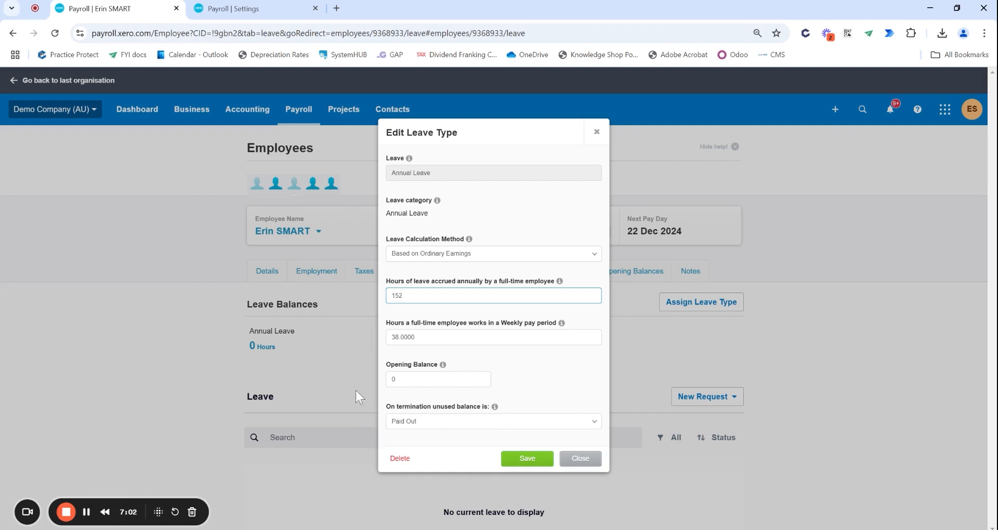
{"action": "left_click", "coordinate": [540, 464]}
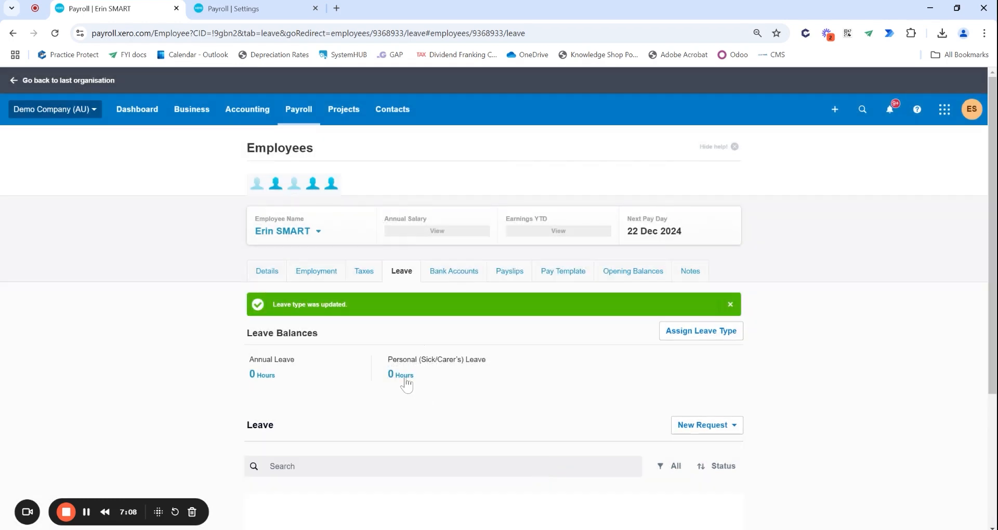
- Set Personal (Sick/Carer's) Leave to accrue 76 hours annually, keep the unused balance Not Paid Out on termination, and save it
{"action": "left_click", "coordinate": [405, 376]}
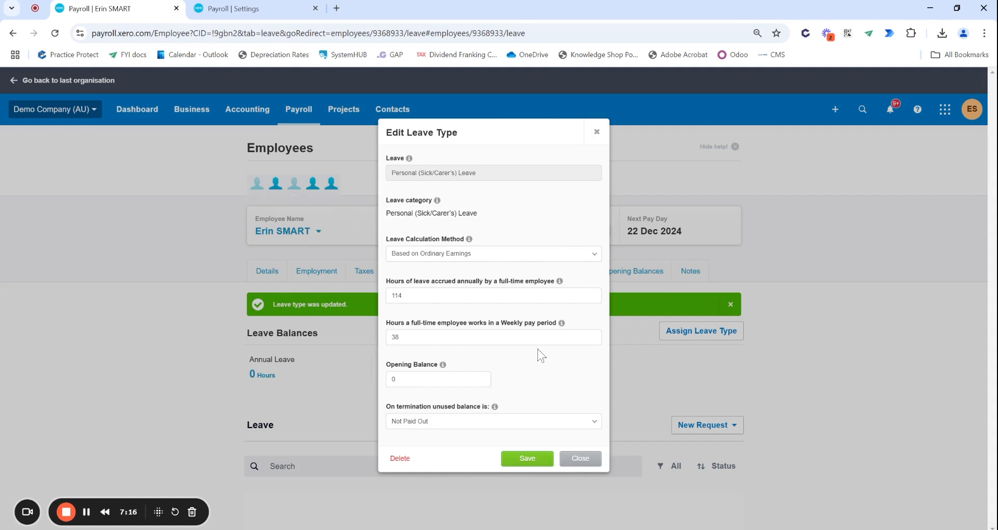
{"action": "double_click", "coordinate": [395, 337]}
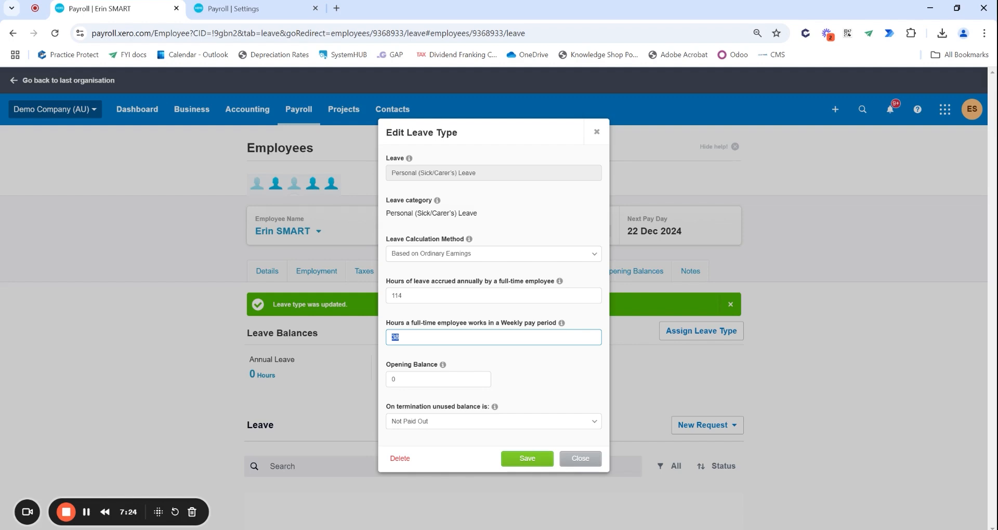
{"action": "left_click", "coordinate": [397, 296]}
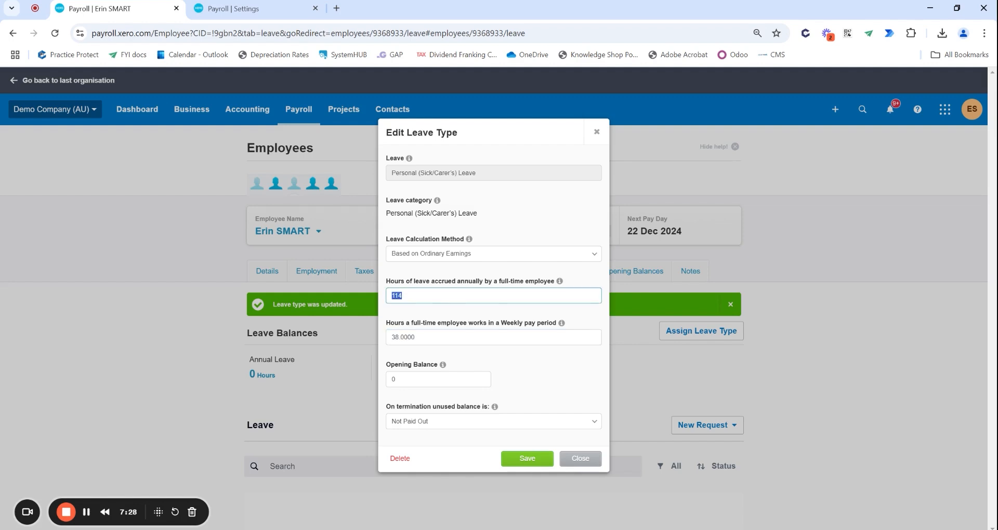
{"action": "type", "text": "76"}
{"action": "left_click", "coordinate": [593, 426]}
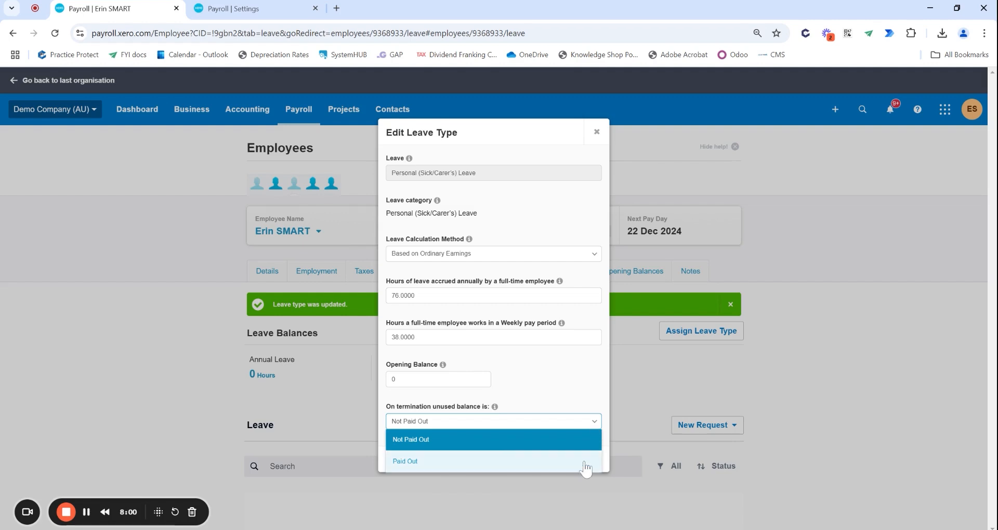
{"action": "left_click", "coordinate": [590, 401]}
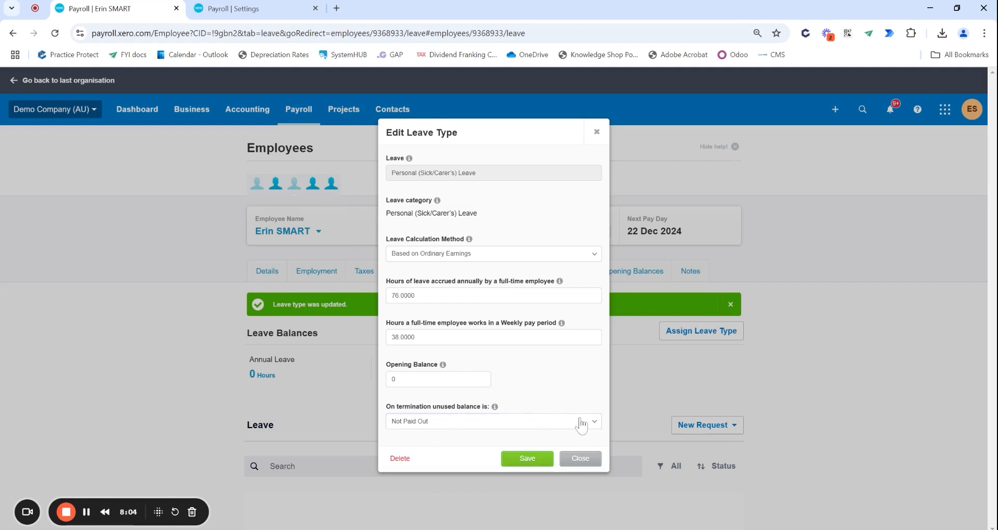
{"action": "left_click", "coordinate": [541, 465]}
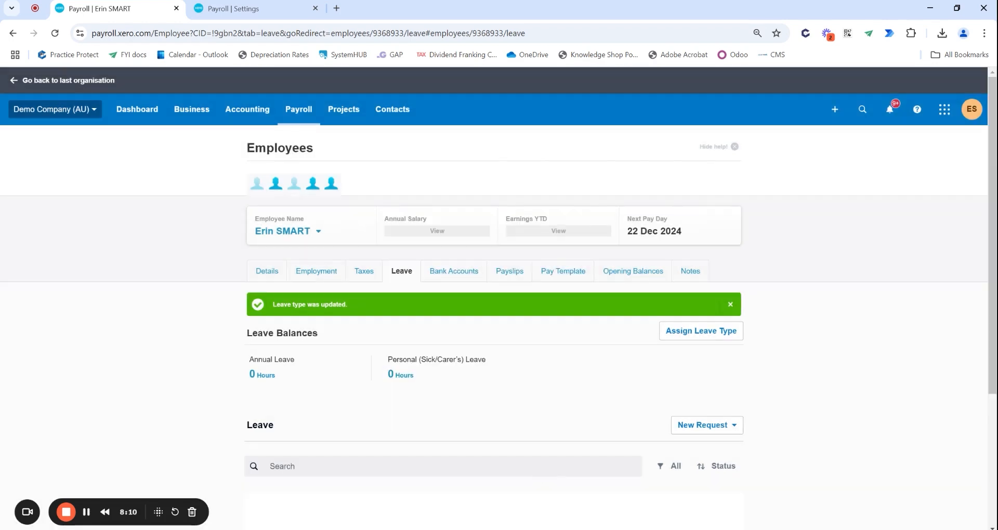
- Review the leave types that can be assigned to the employee and close the assignment without adding one
{"action": "left_click", "coordinate": [722, 330]}
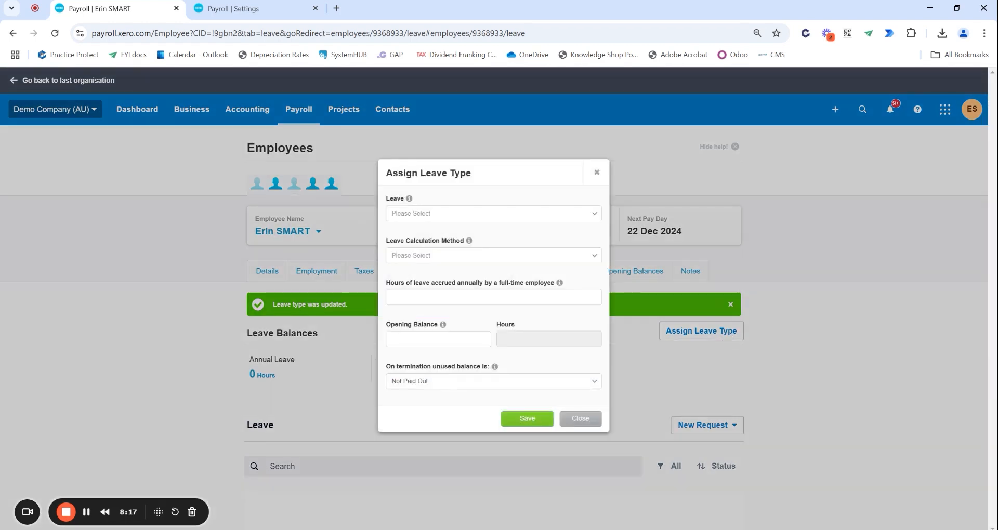
{"action": "left_click", "coordinate": [595, 217]}
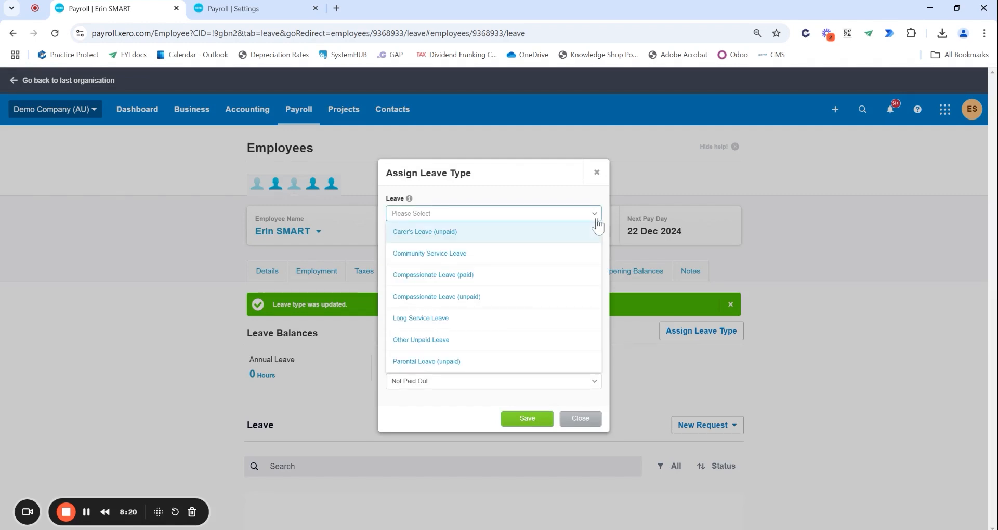
{"action": "key", "text": "ctrl+Tab"}
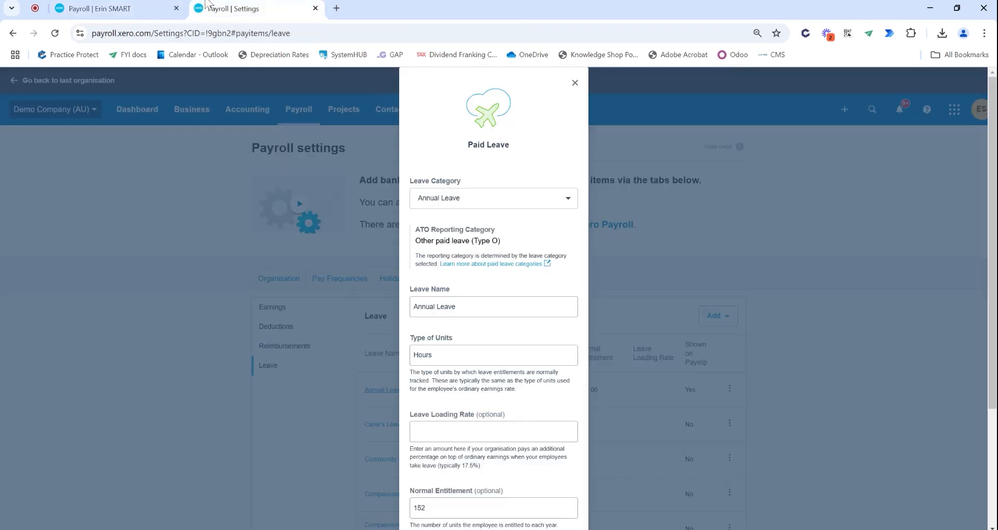
{"action": "left_click", "coordinate": [574, 83]}
{"action": "left_click", "coordinate": [299, 109]}
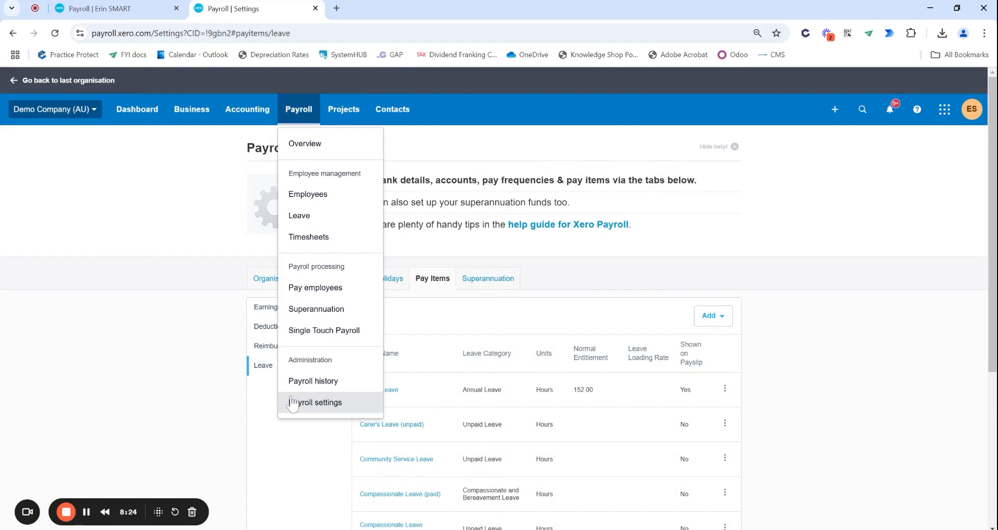
{"action": "left_click", "coordinate": [151, 9]}
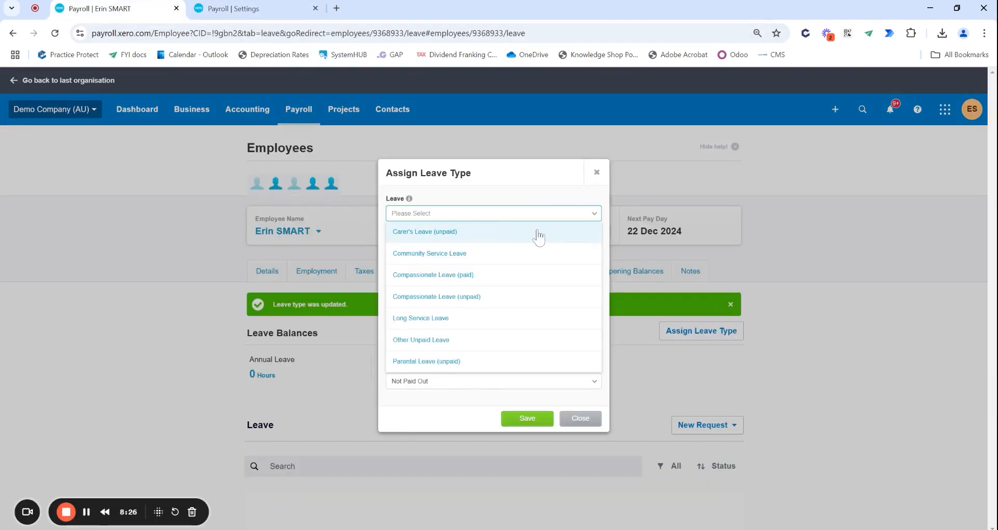
{"action": "left_click", "coordinate": [580, 419]}
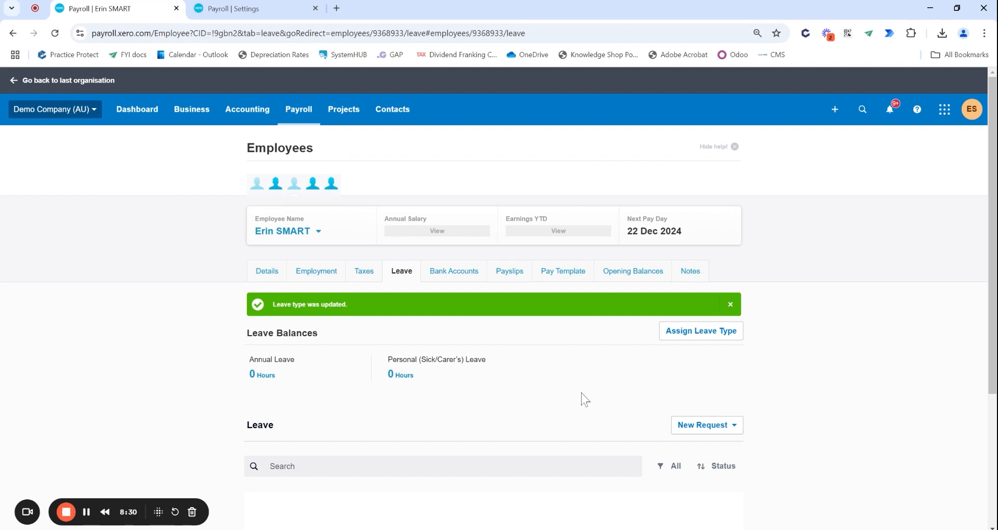